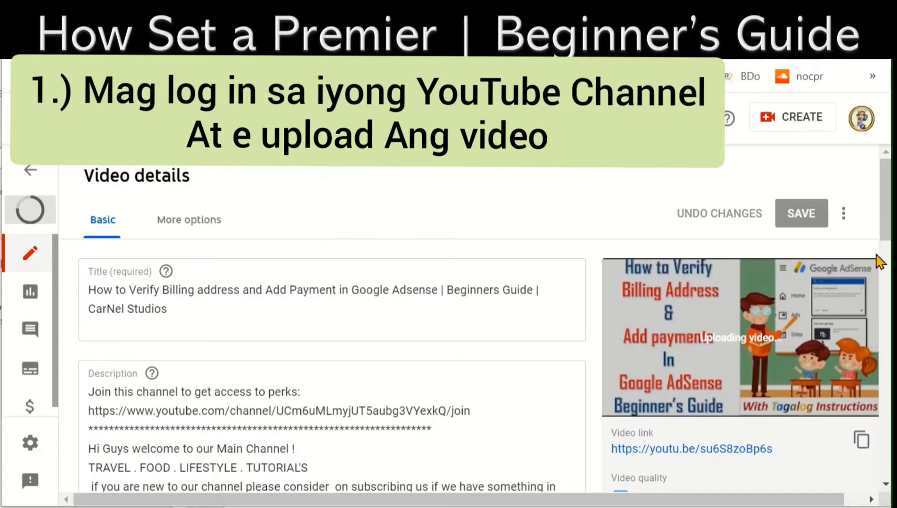
- Scroll down and back up through the uploaded video's details page to review it
scroll(668, 377, down, 2)
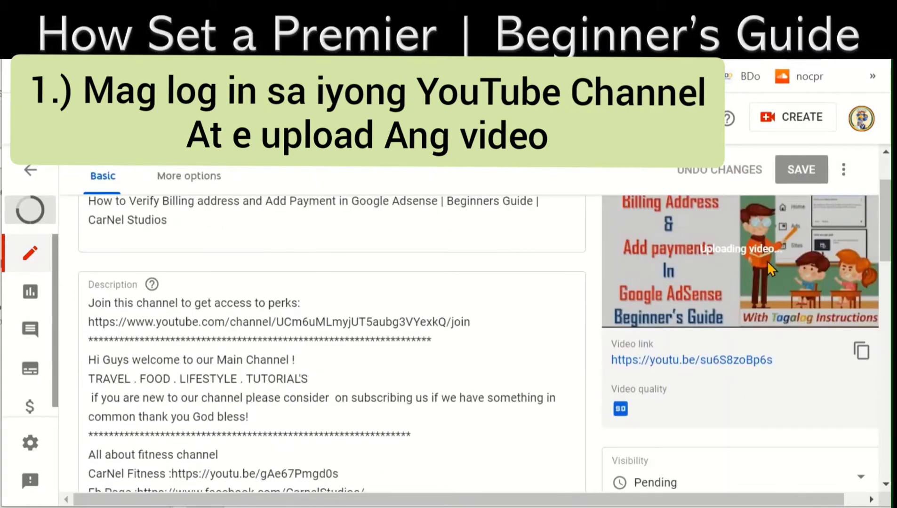
scroll(744, 271, down, 4)
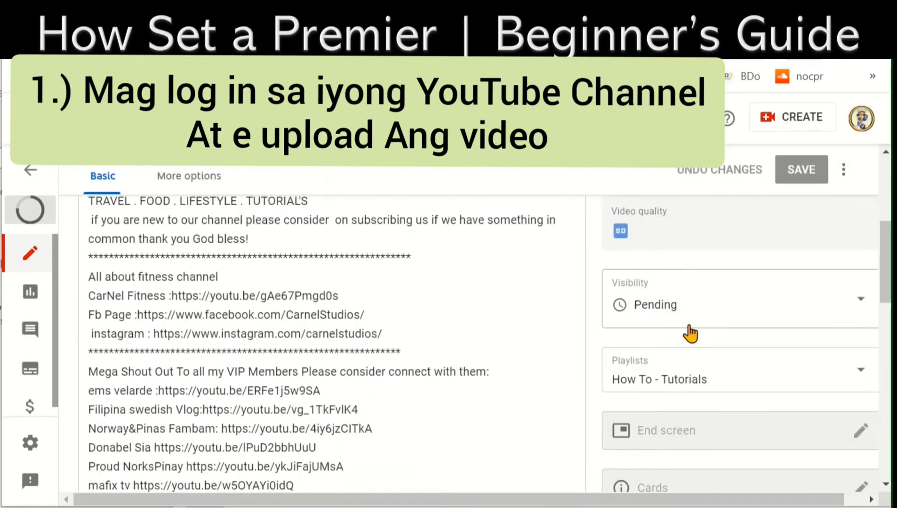
scroll(689, 333, down, 2)
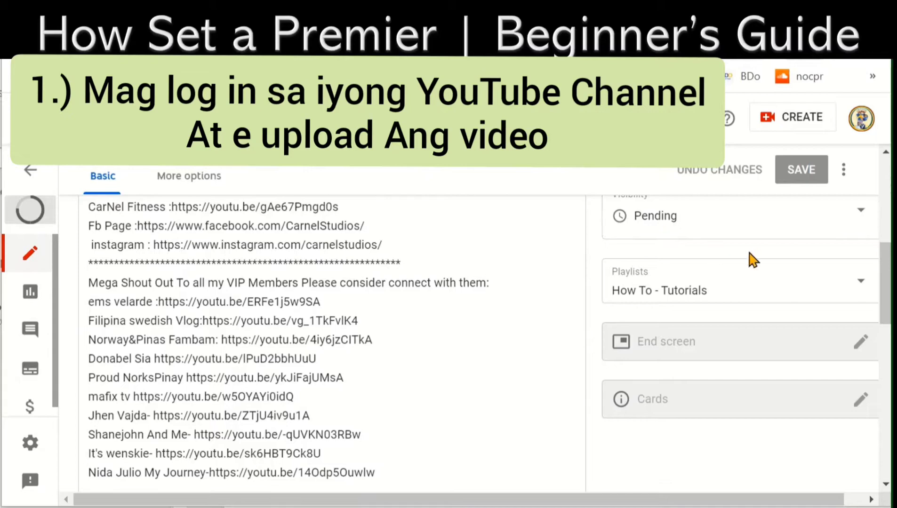
scroll(625, 423, up, 2)
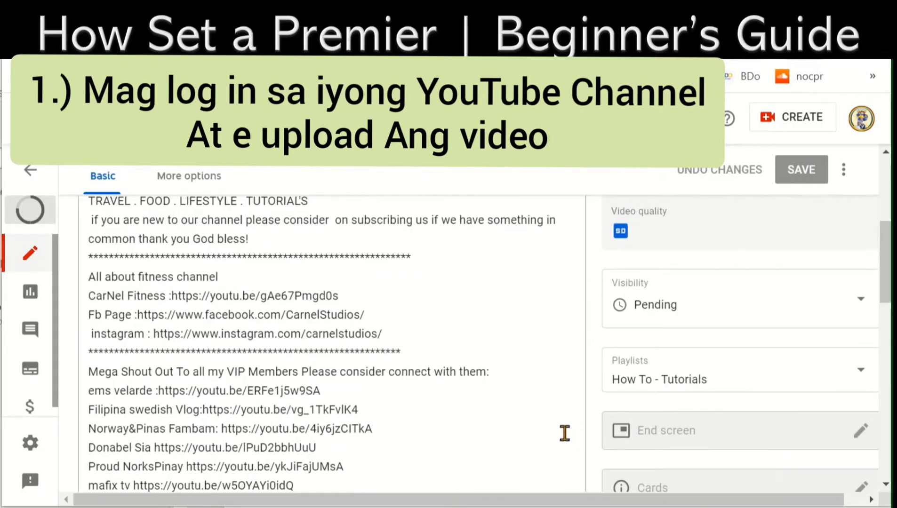
scroll(555, 428, up, 2)
scroll(554, 428, up, 4)
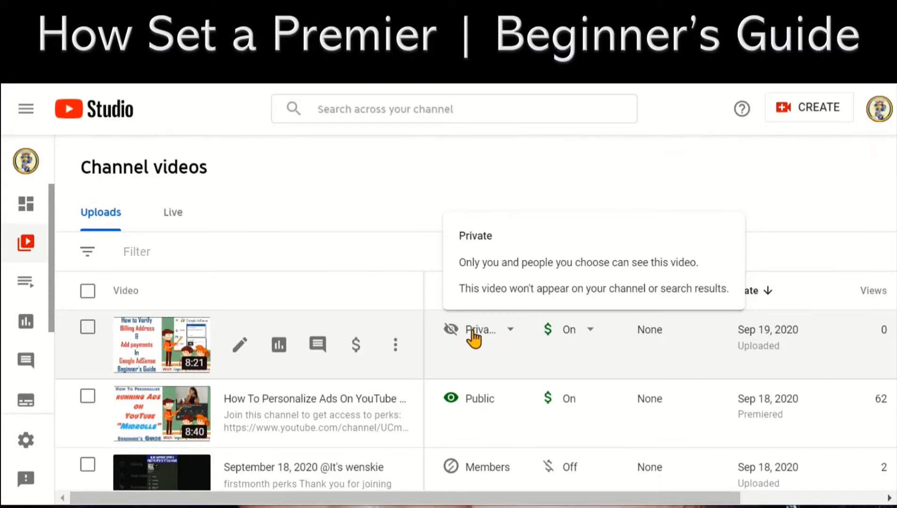
- Open the Private visibility dropdown for the 'How to Verify Billing address…' video
click(474, 338)
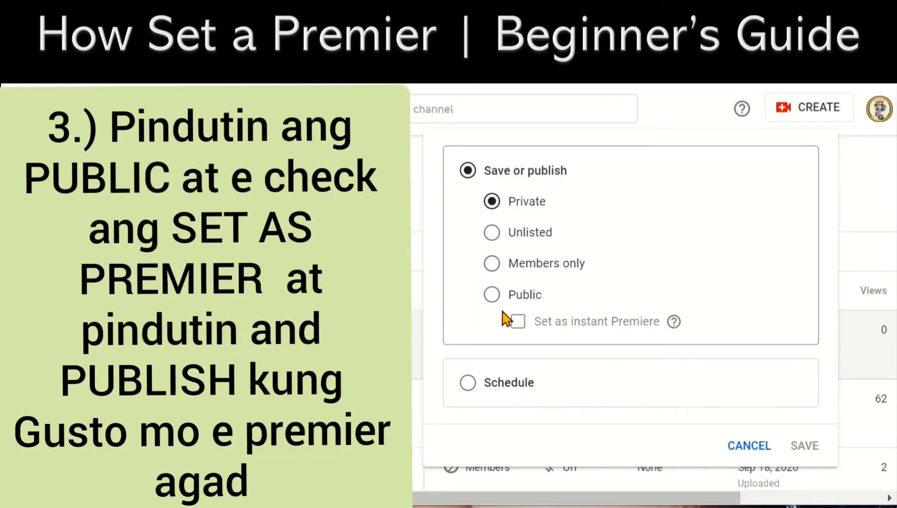
- Set the video's visibility to Public with 'Set as instant Premiere' checked
click(491, 296)
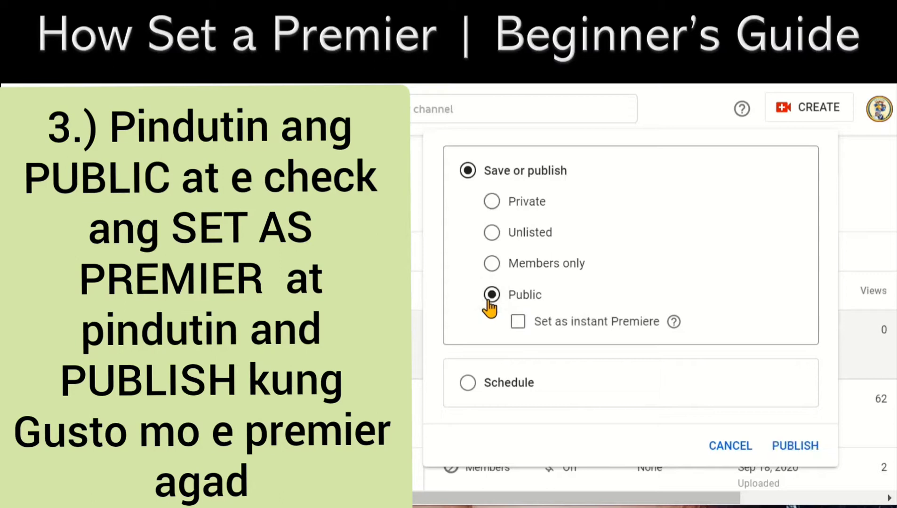
click(518, 321)
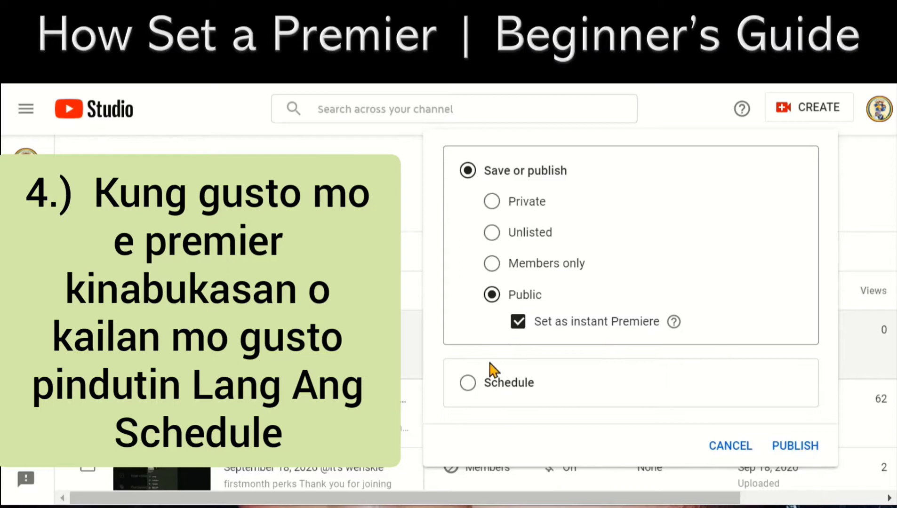
- Switch visibility to Schedule and pick September 19, 2020 as the release date
click(467, 382)
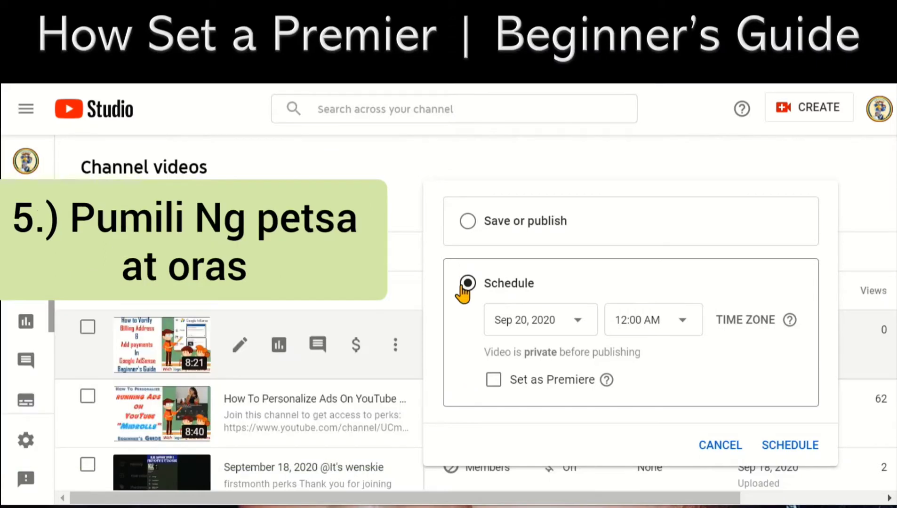
click(579, 329)
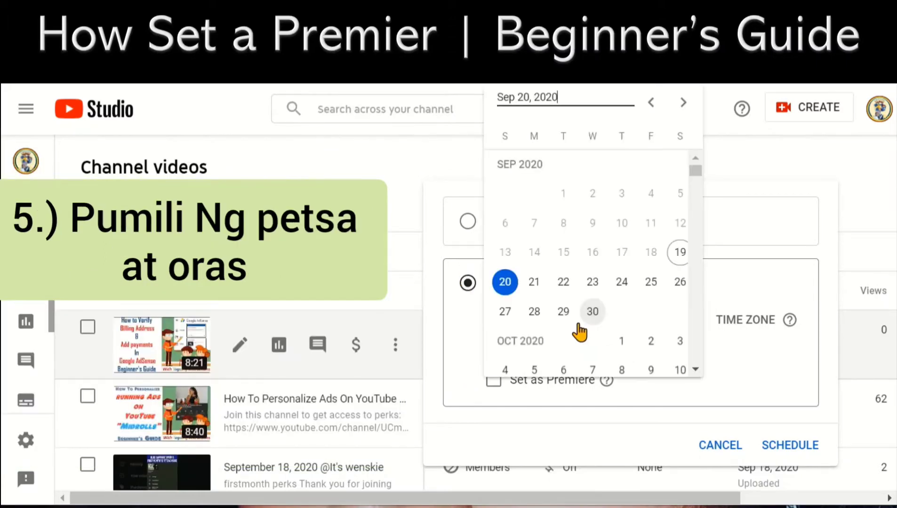
click(678, 261)
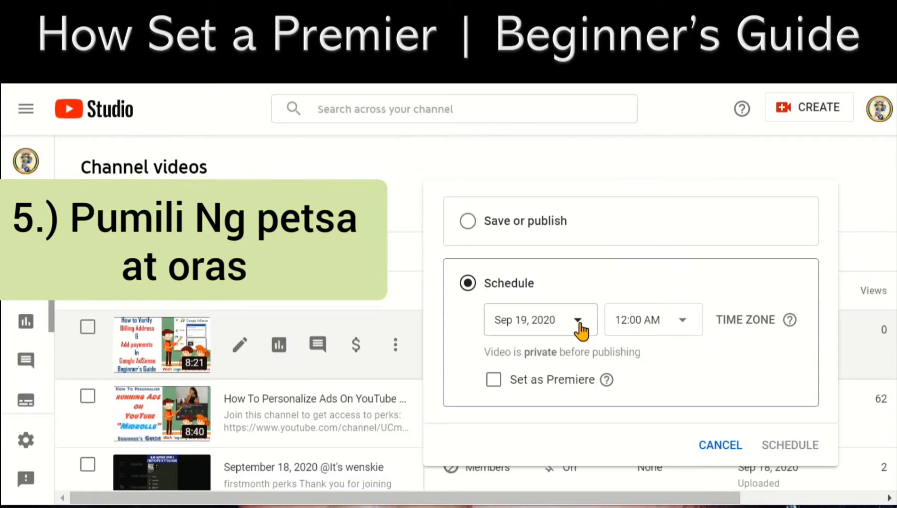
- Choose 5:00 PM from the release time list so it reads Sep 19, 2020, 5:00 PM
click(683, 324)
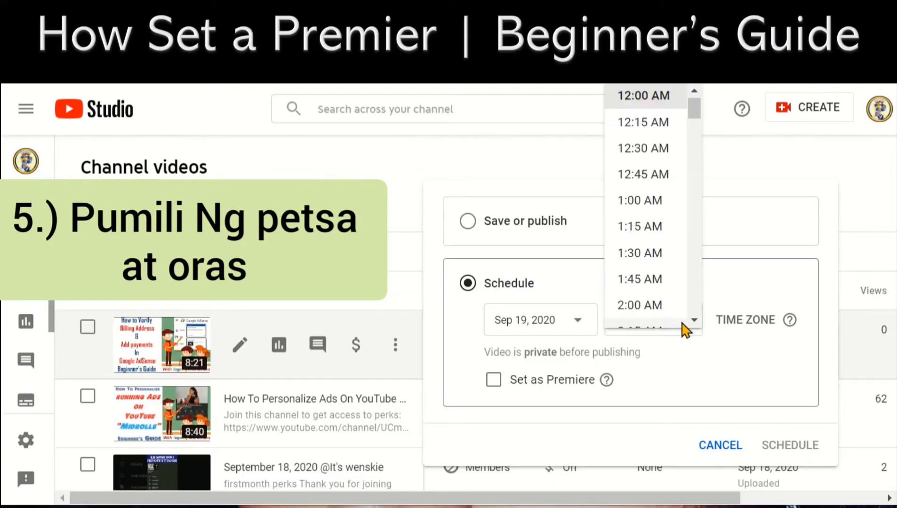
scroll(655, 217, down, 4)
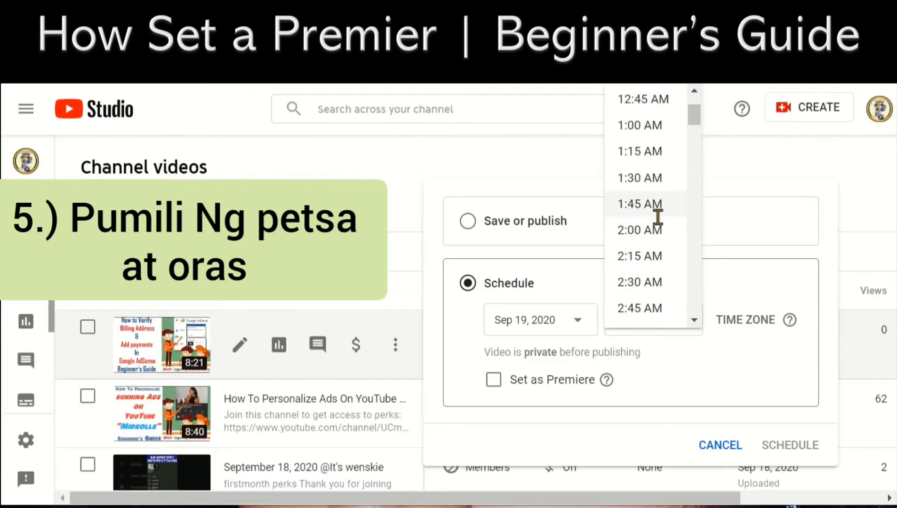
scroll(653, 280, down, 20)
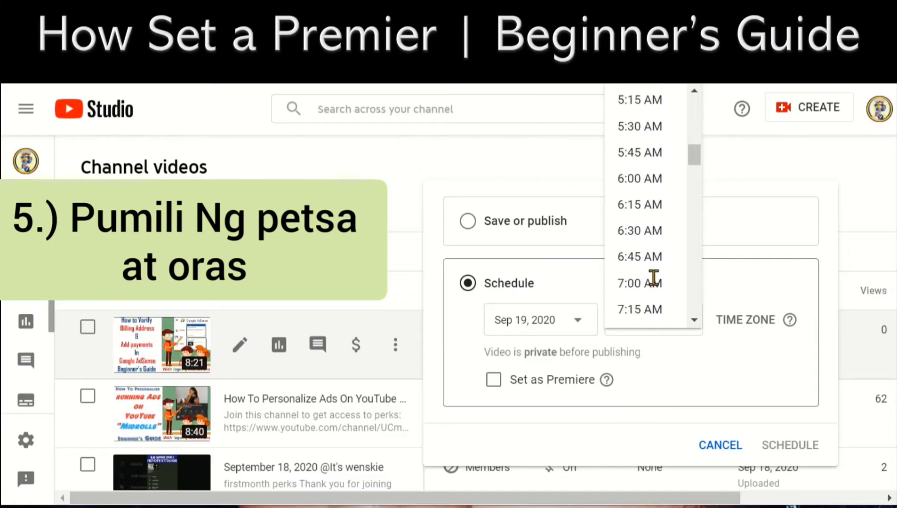
scroll(655, 290, down, 15)
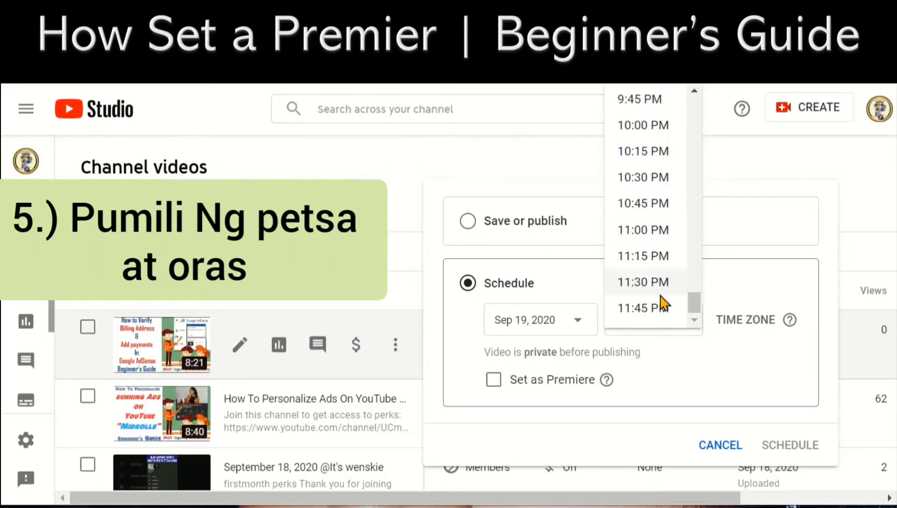
scroll(654, 283, up, 8)
scroll(636, 237, up, 4)
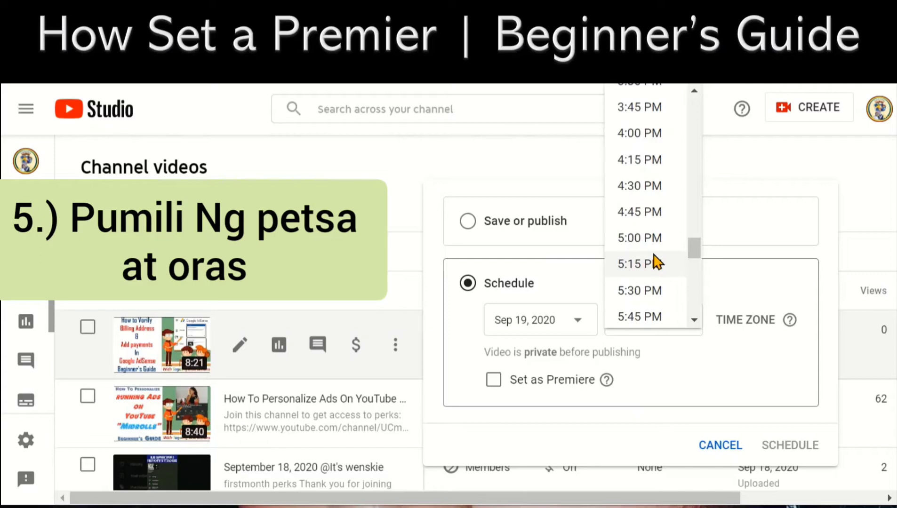
scroll(656, 263, up, 6)
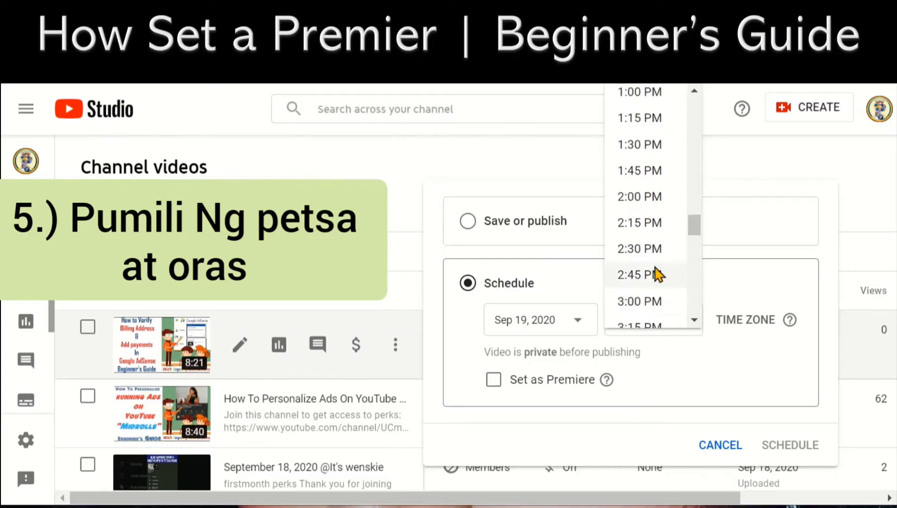
scroll(656, 277, up, 7)
scroll(658, 280, down, 6)
scroll(657, 282, down, 8)
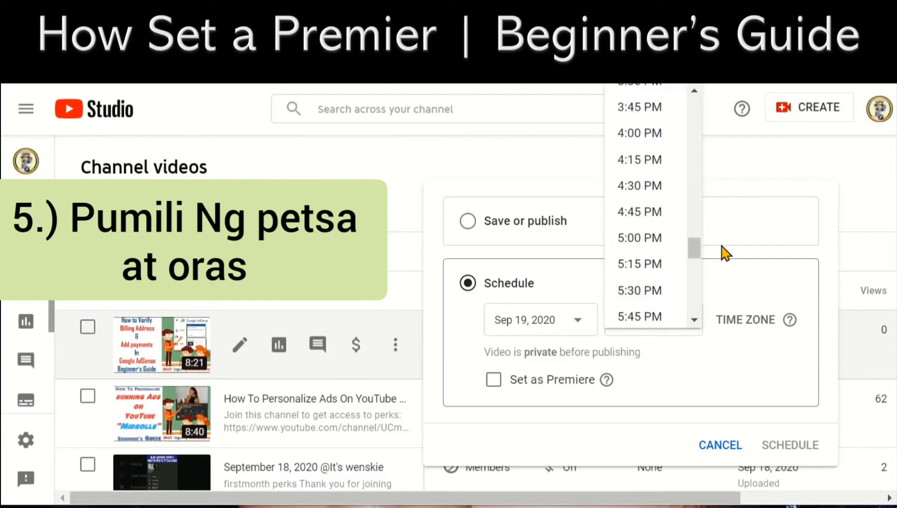
click(639, 238)
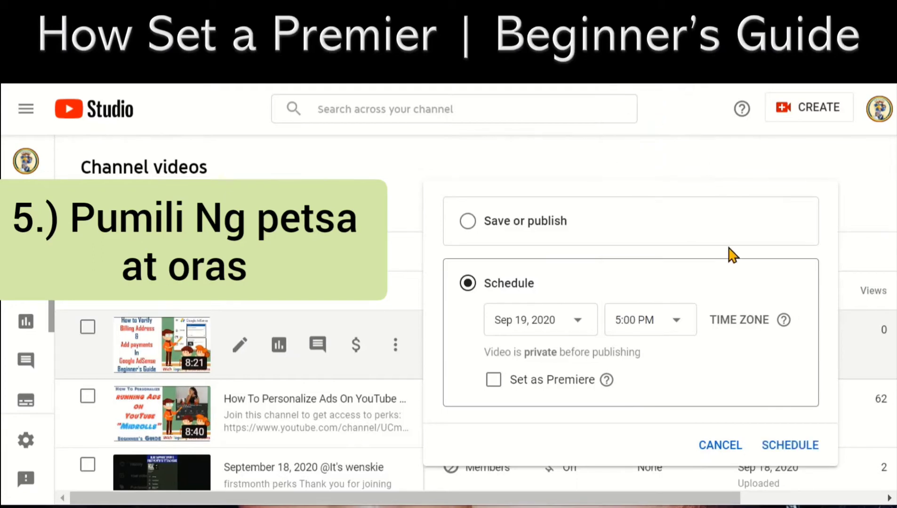
click(676, 324)
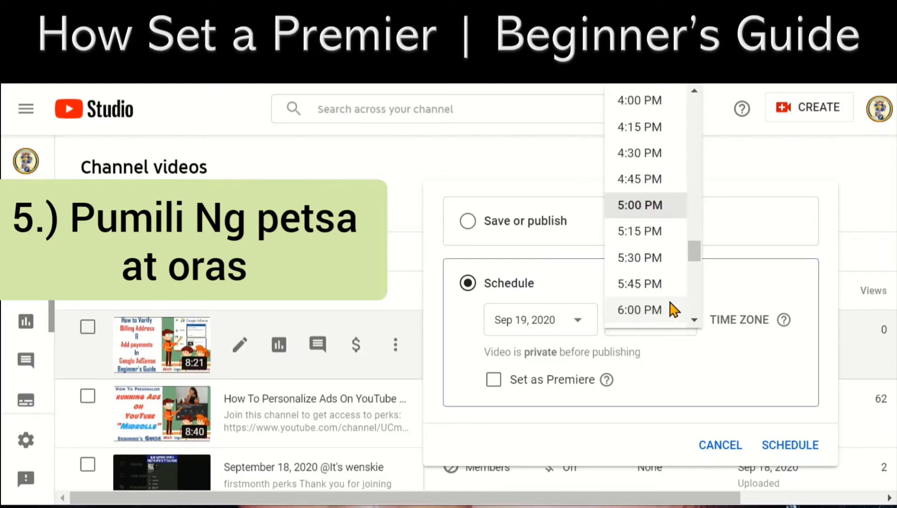
click(650, 206)
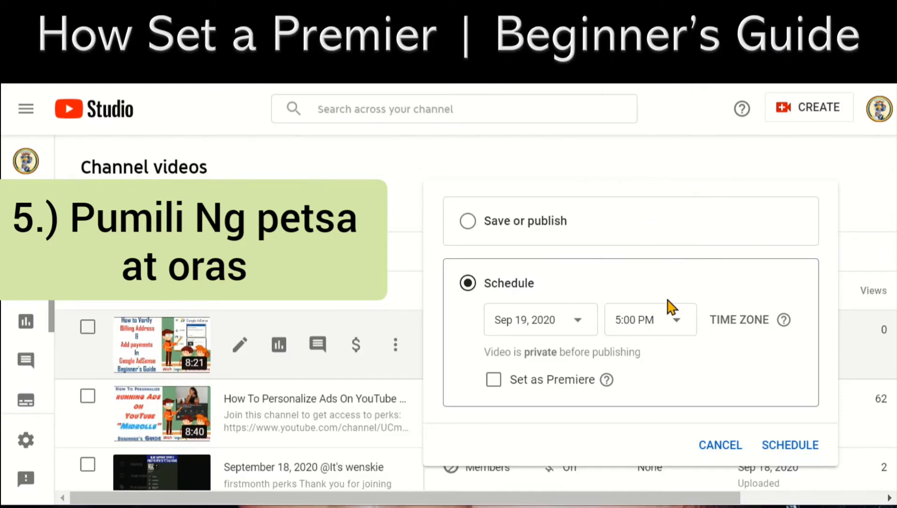
- Mark the Sep 19, 5:00 PM scheduled release as a Premiere and confirm the schedule
click(494, 380)
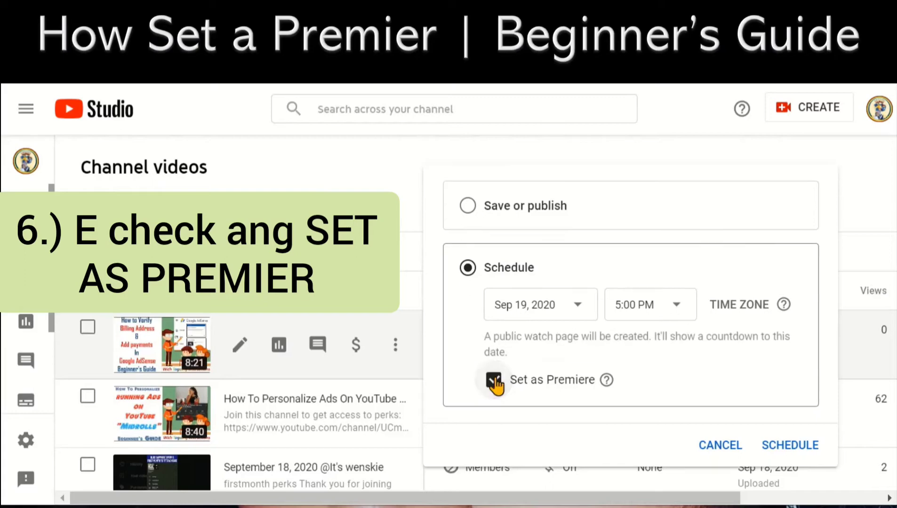
click(792, 447)
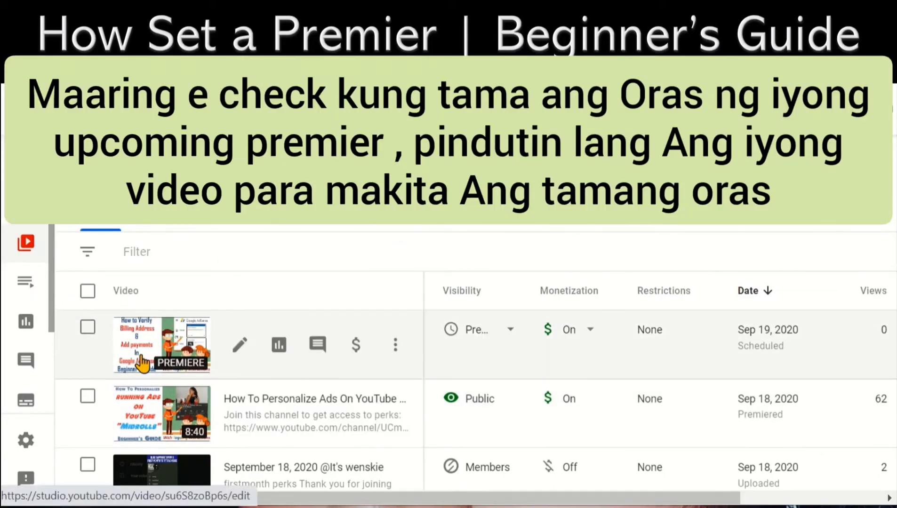
click(142, 363)
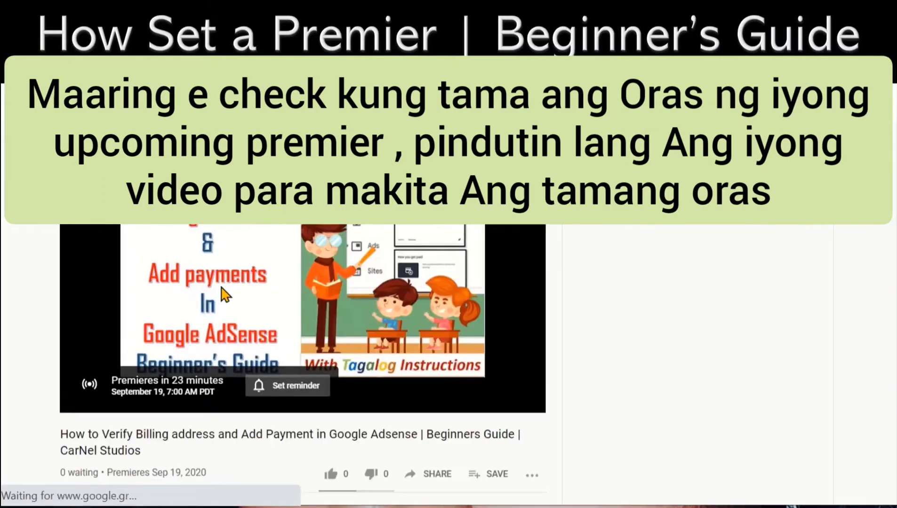
scroll(283, 305, down, 2)
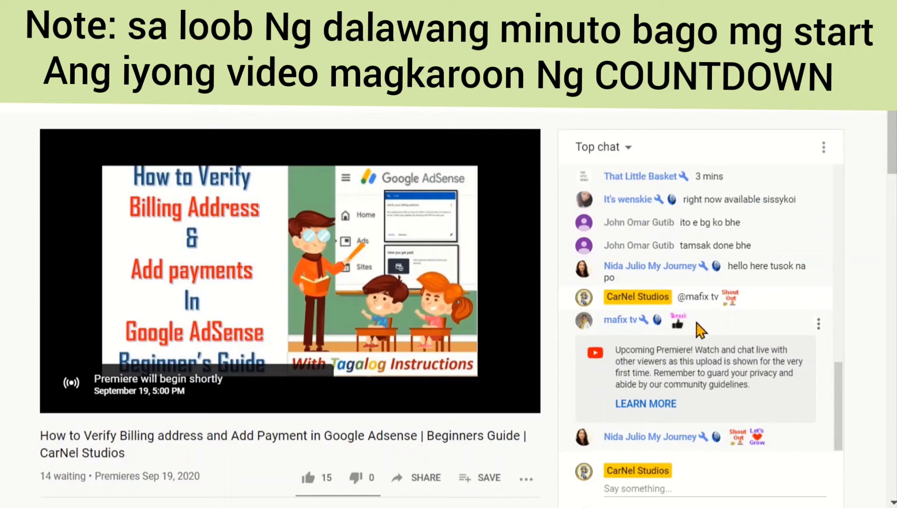
scroll(696, 414, up, 5)
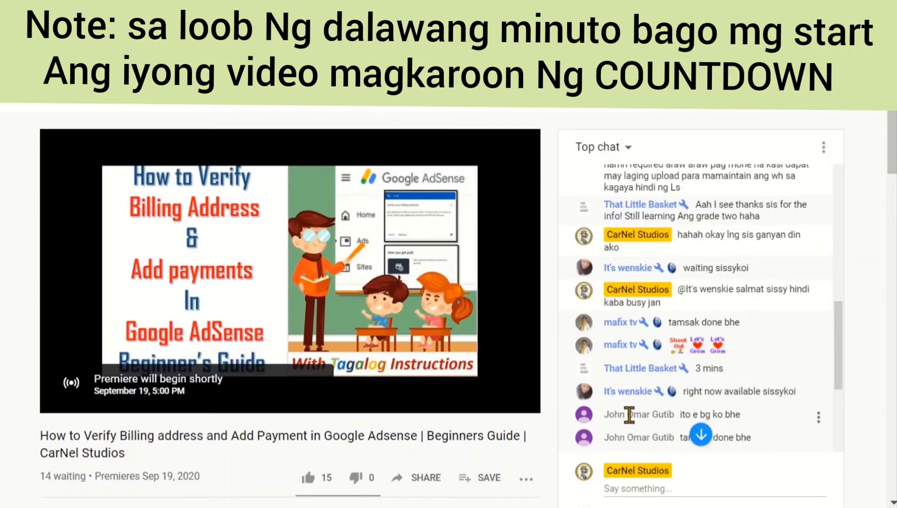
scroll(629, 416, up, 3)
scroll(668, 389, up, 3)
scroll(668, 389, up, 3)
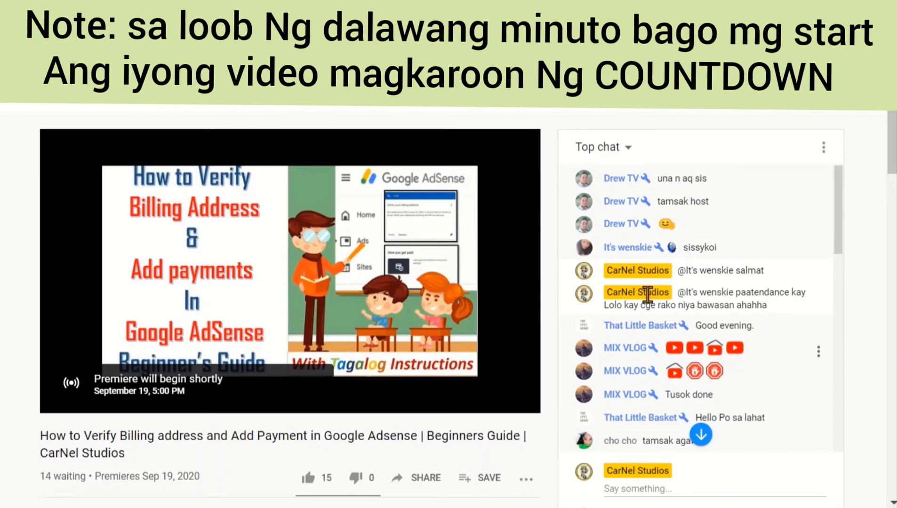
scroll(649, 282, down, 5)
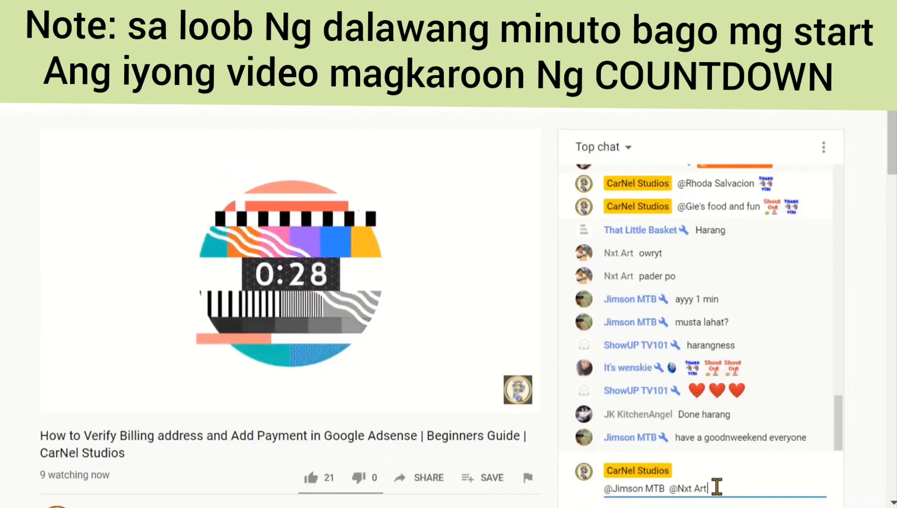
- Send the message 'tahnk you' in the live chat, then refocus the chat box
text(tahnk you)
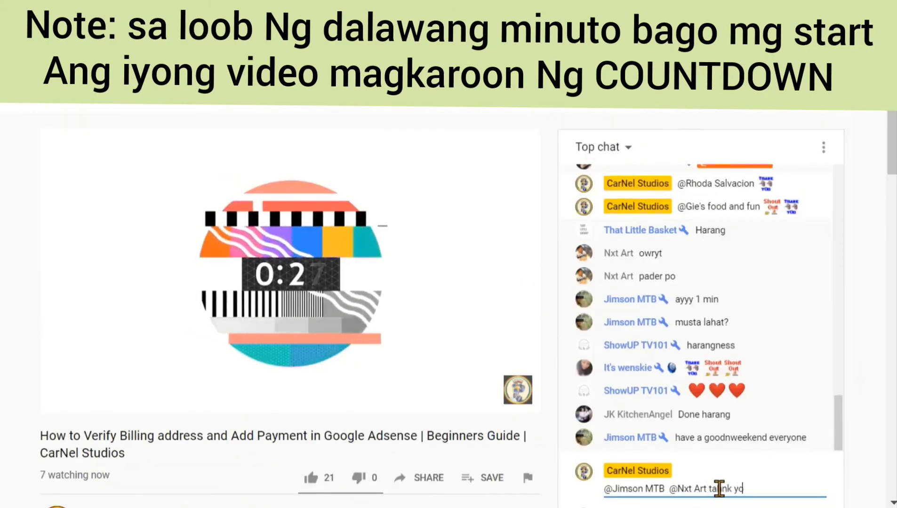
key(Return)
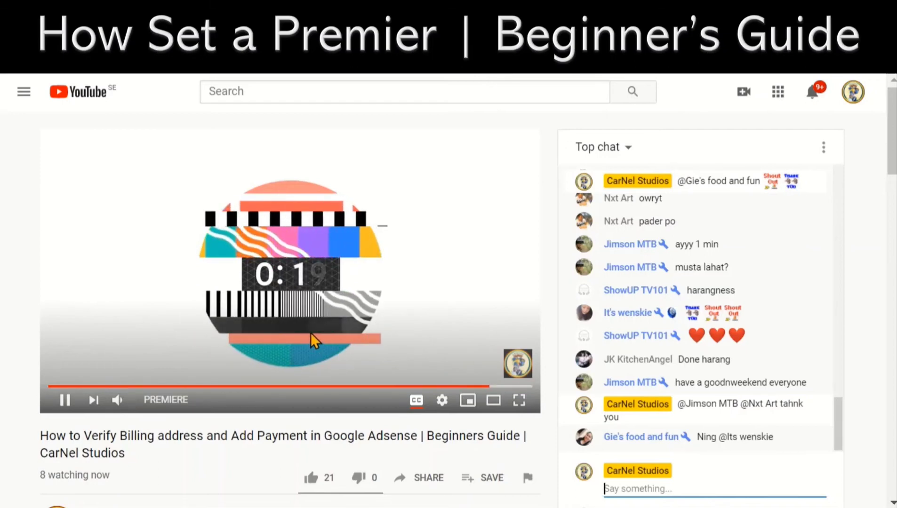
click(687, 492)
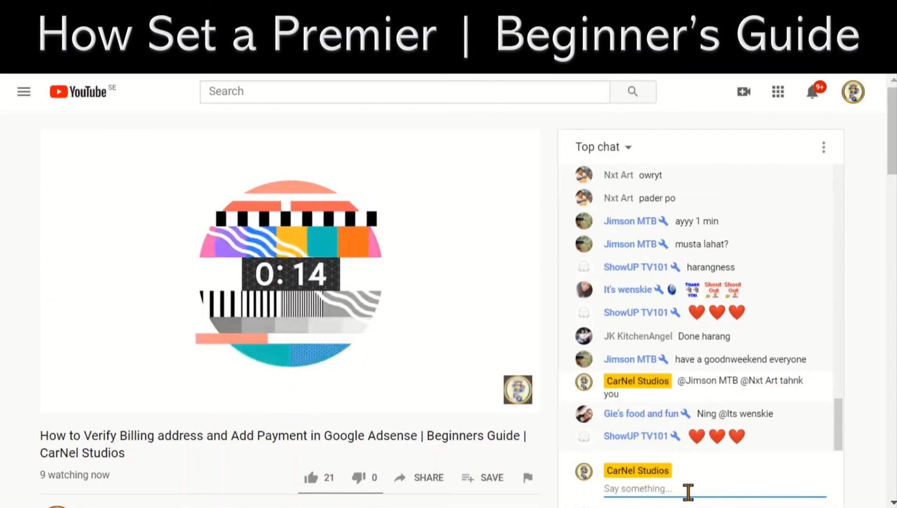